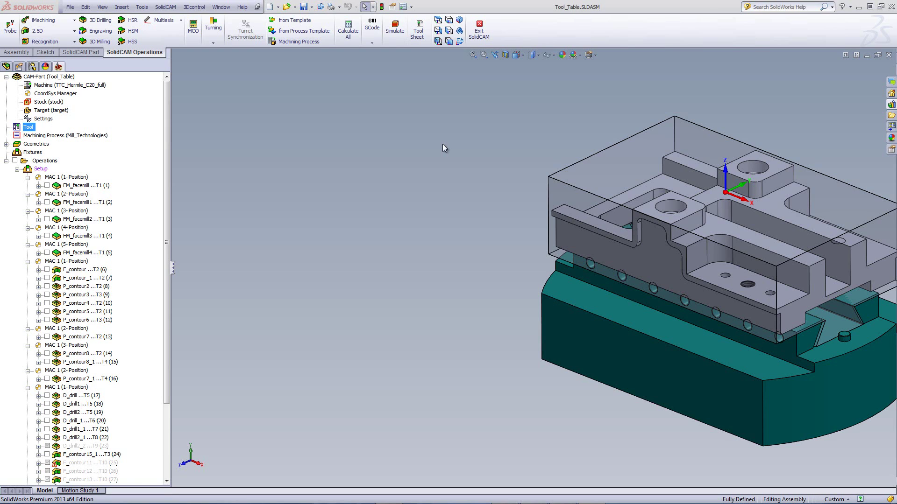
# Step: Open the Part Tool Table from the SolidCAM Manager's Tool item to show tool 1, the 100 mm face mill
pyautogui.doubleClick(28, 127)
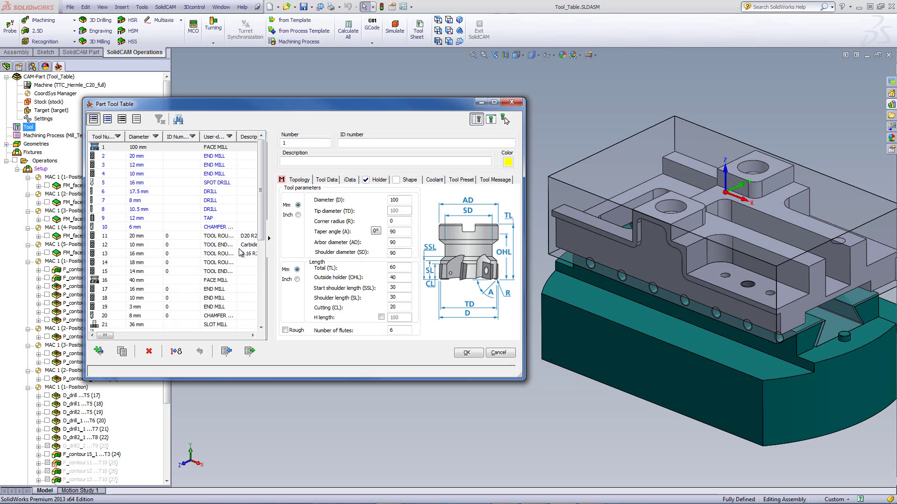
pyautogui.click(142, 158)
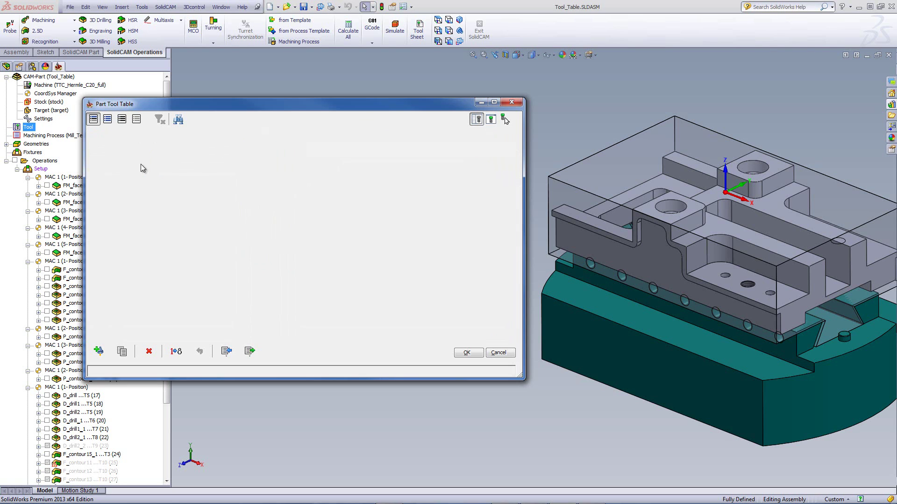
pyautogui.click(142, 166)
pyautogui.click(141, 174)
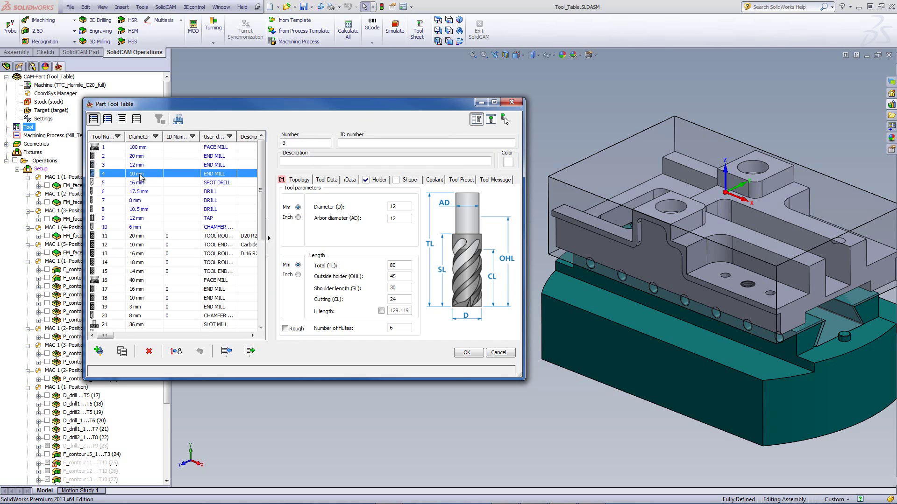
pyautogui.click(139, 184)
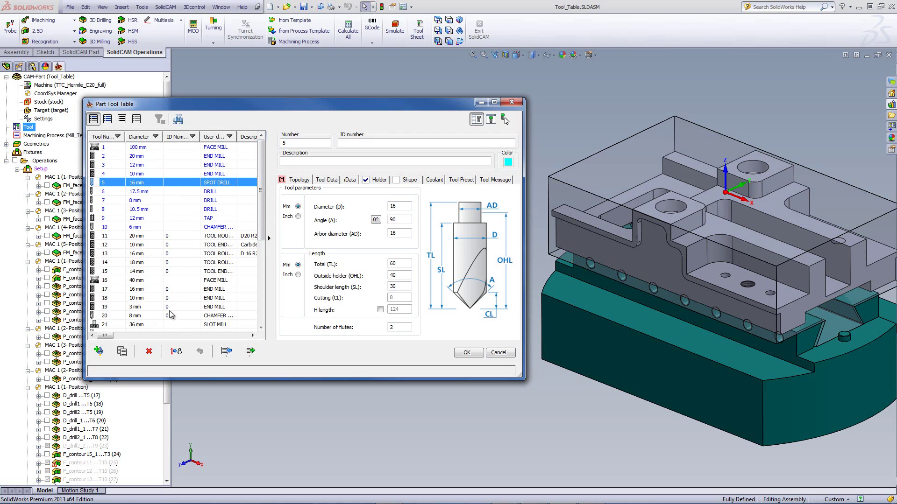
pyautogui.scroll(-3, 245, 258)
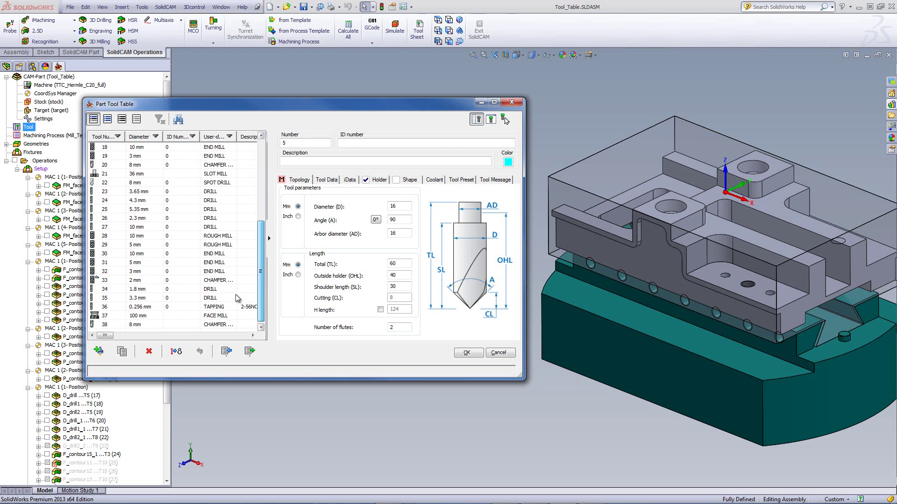
pyautogui.scroll(3, 239, 309)
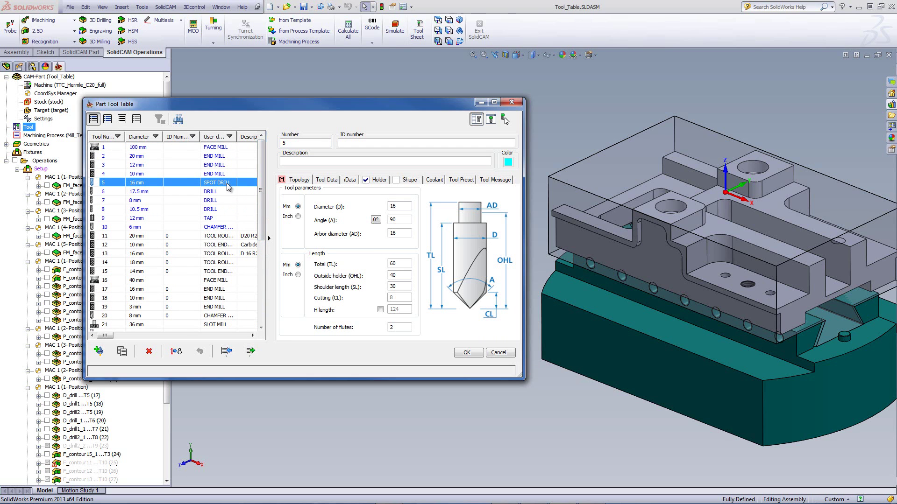
pyautogui.click(144, 148)
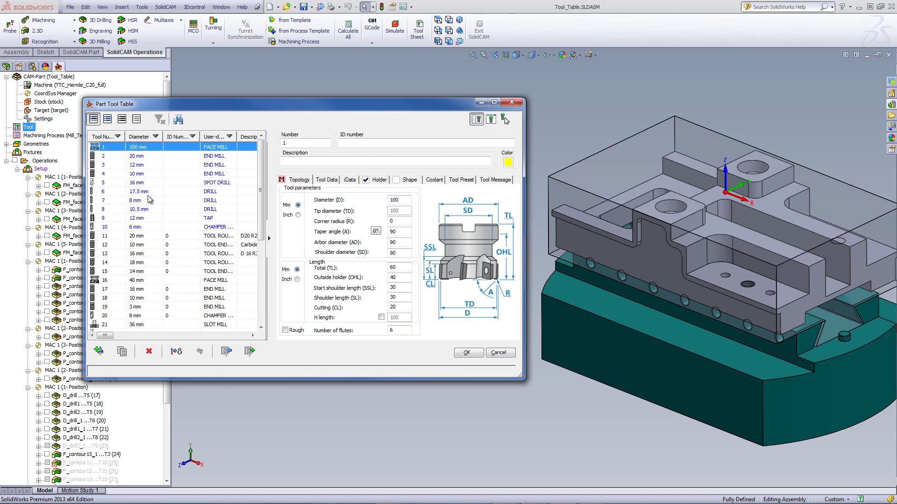
pyautogui.click(143, 156)
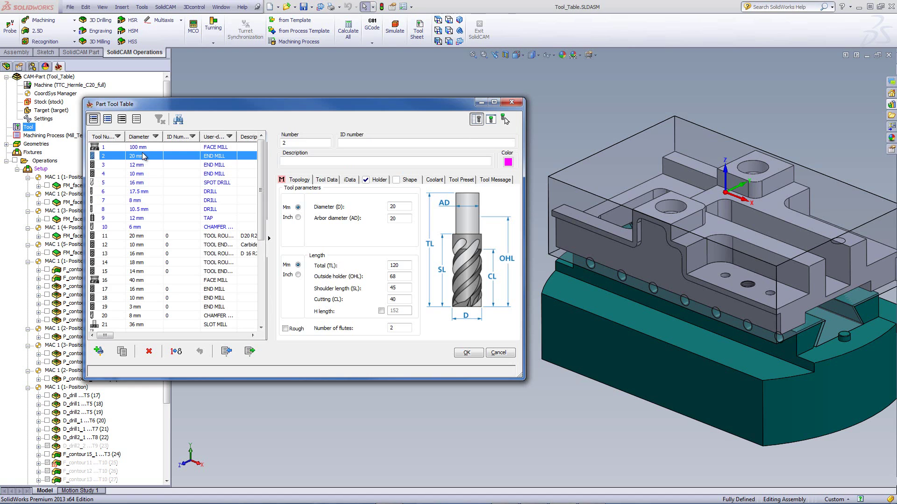
pyautogui.click(142, 149)
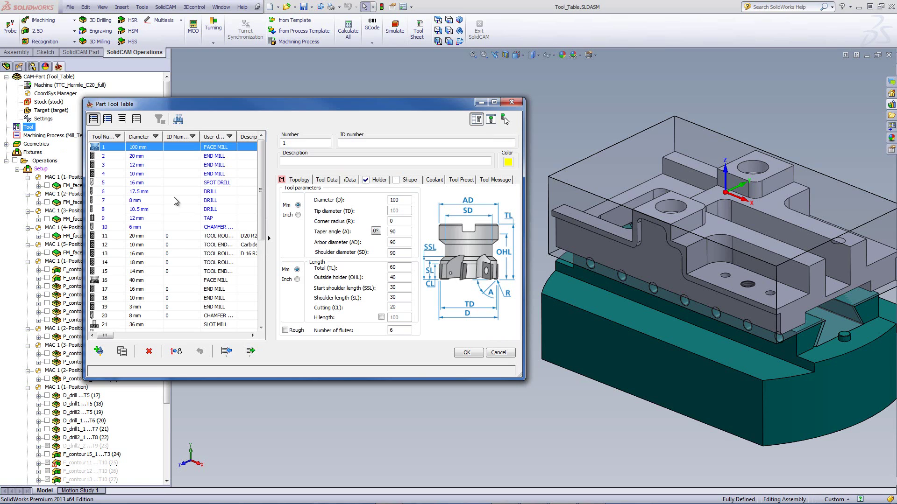
# Step: Filter by used, then unused tools, ending on suppressed-operation tools 9 (TAP) and 10 (CHAMFER)
pyautogui.click(107, 120)
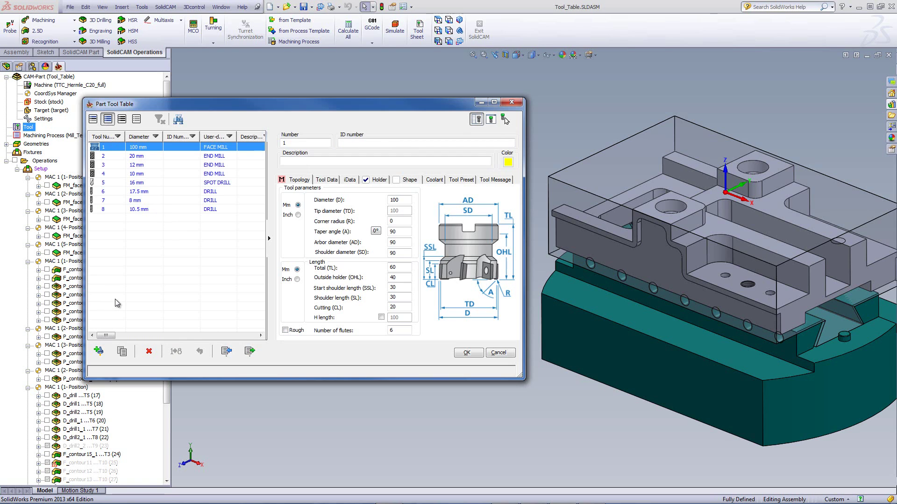
pyautogui.click(121, 119)
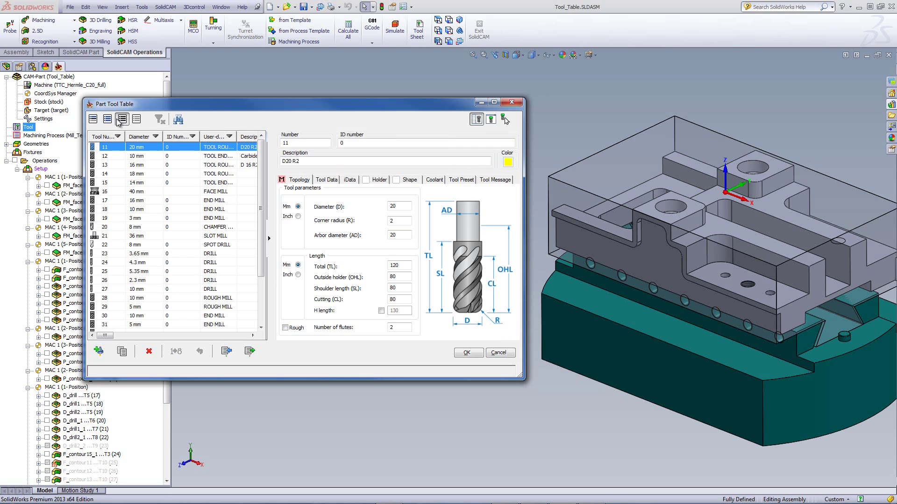
pyautogui.scroll(-2, 257, 167)
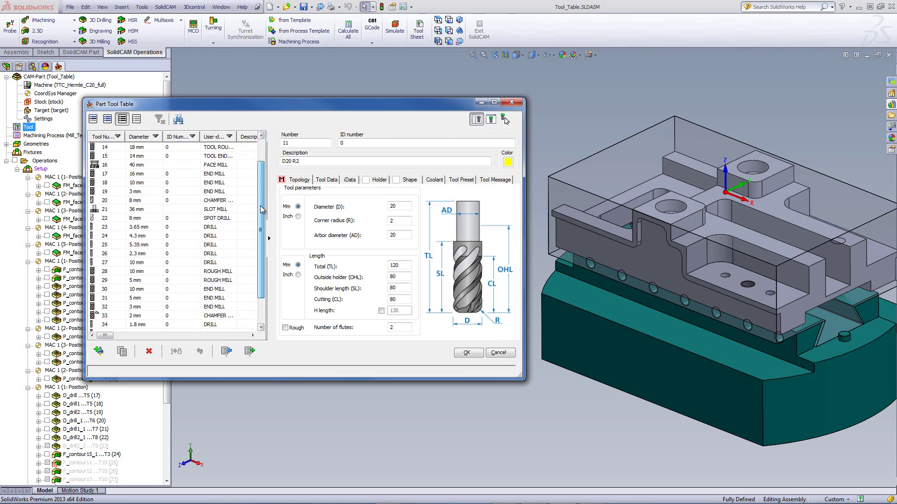
pyautogui.scroll(2, 257, 166)
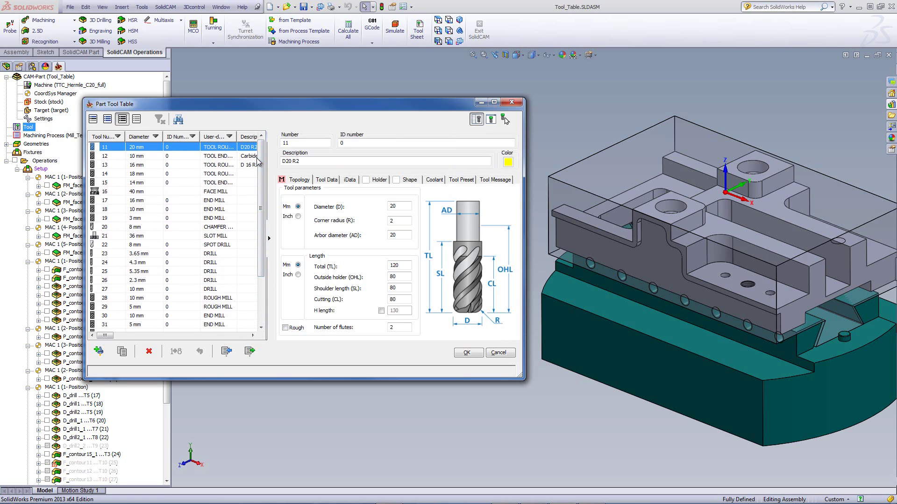
pyautogui.click(136, 120)
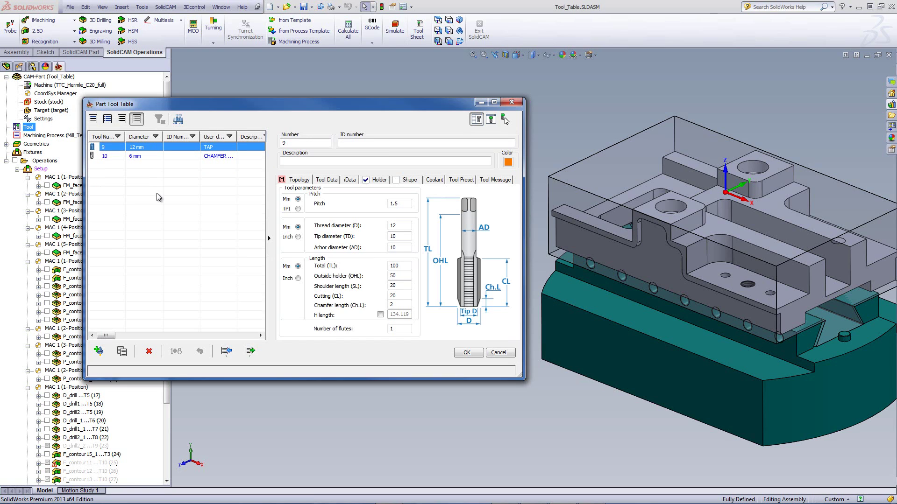
pyautogui.click(134, 157)
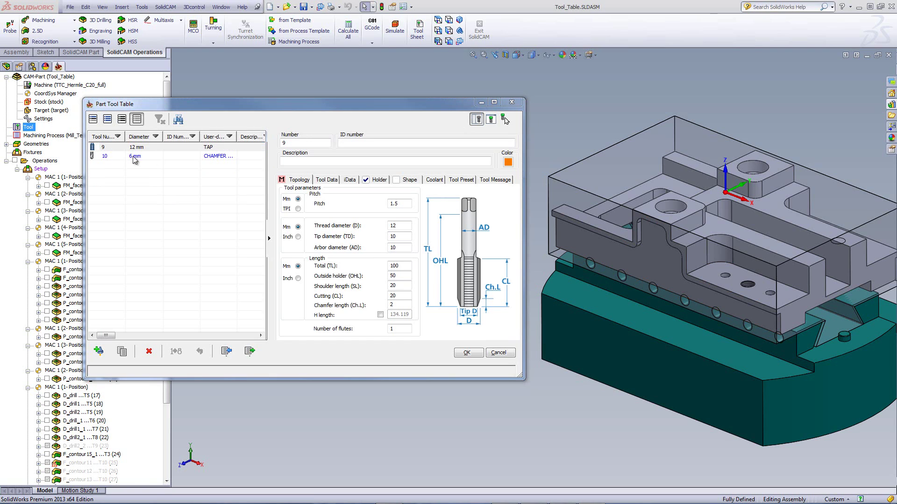
# Step: List all tools again and search by tool number for 10, the 6 mm chamfer tool
pyautogui.click(93, 120)
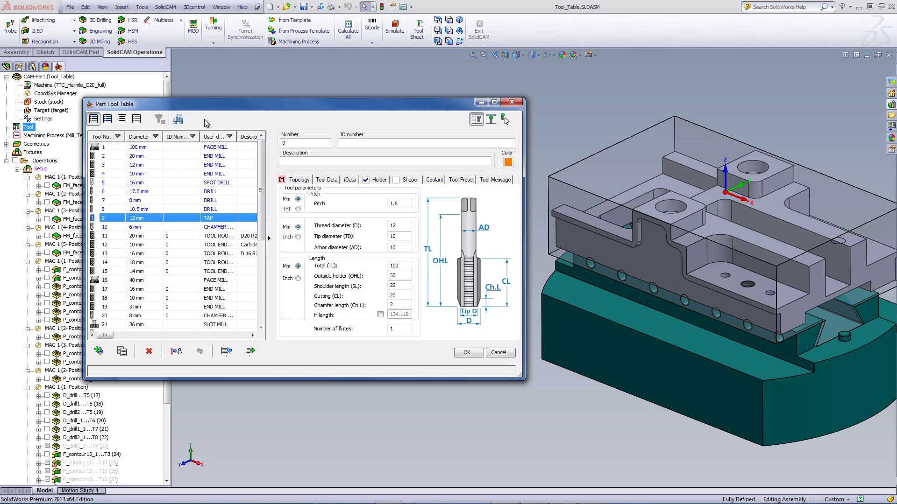
pyautogui.click(178, 120)
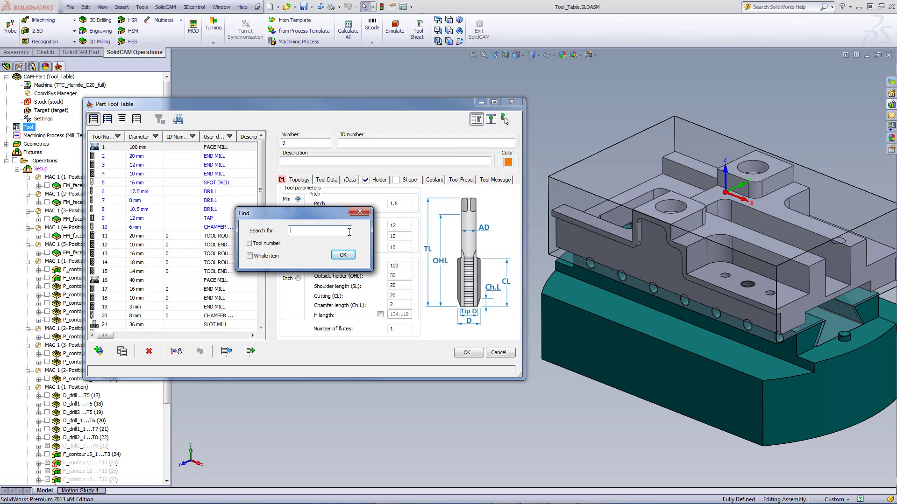
pyautogui.write('10')
pyautogui.click(249, 243)
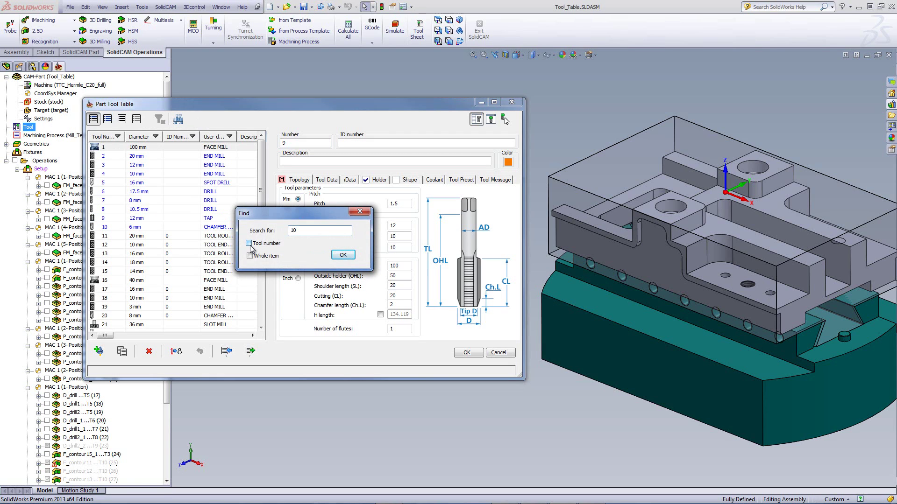
pyautogui.click(341, 256)
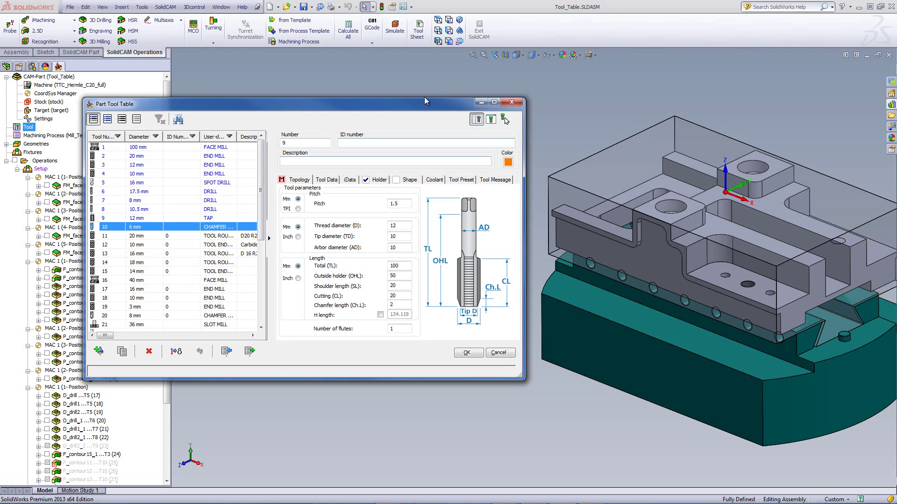
# Step: Show tool 8's 10.5 mm drill parameters, briefly hiding the panel to see all table columns
pyautogui.click(475, 121)
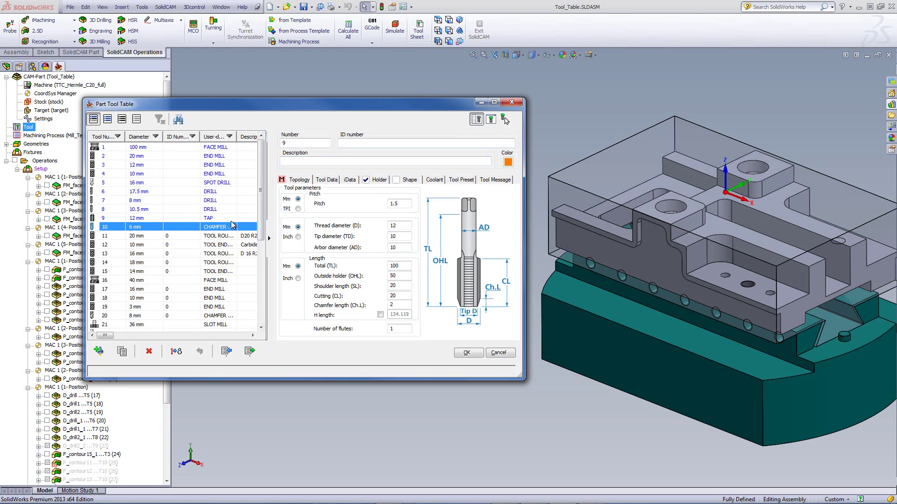
pyautogui.click(160, 210)
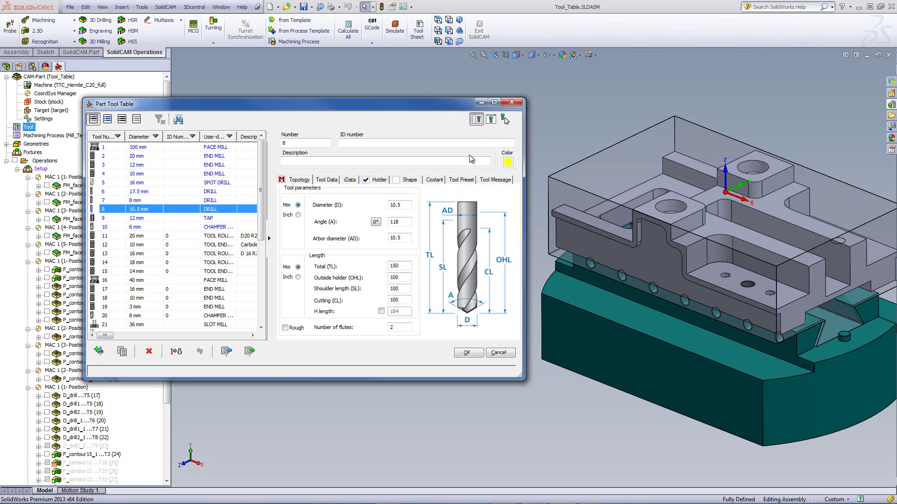
pyautogui.click(476, 120)
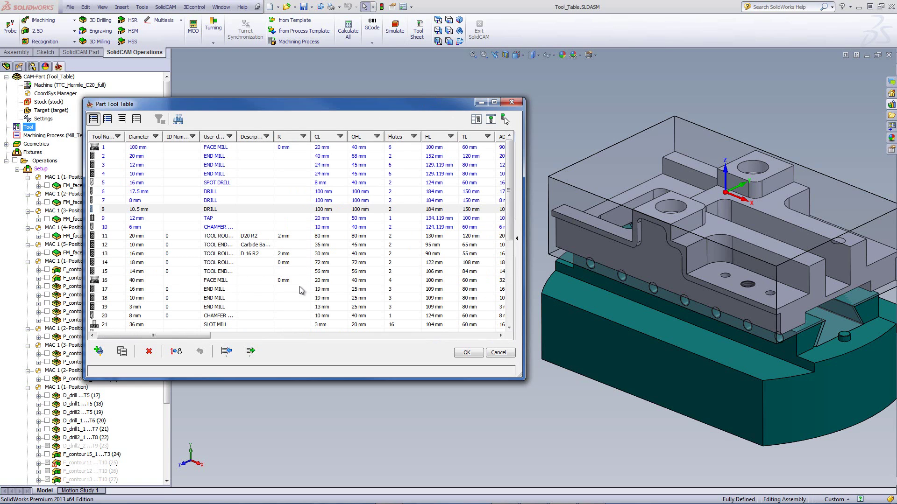
pyautogui.click(476, 120)
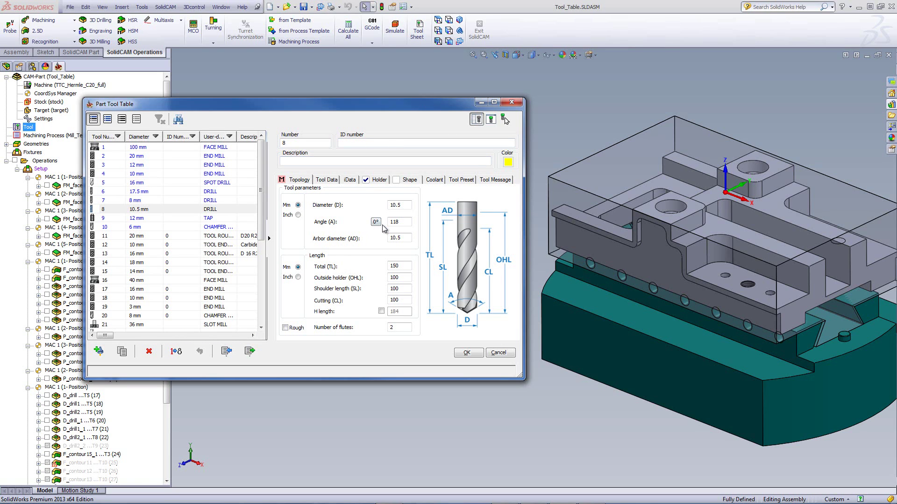
# Step: Preview the drill with its holder in 3D, zoom it, and rotate it end-on
pyautogui.click(491, 120)
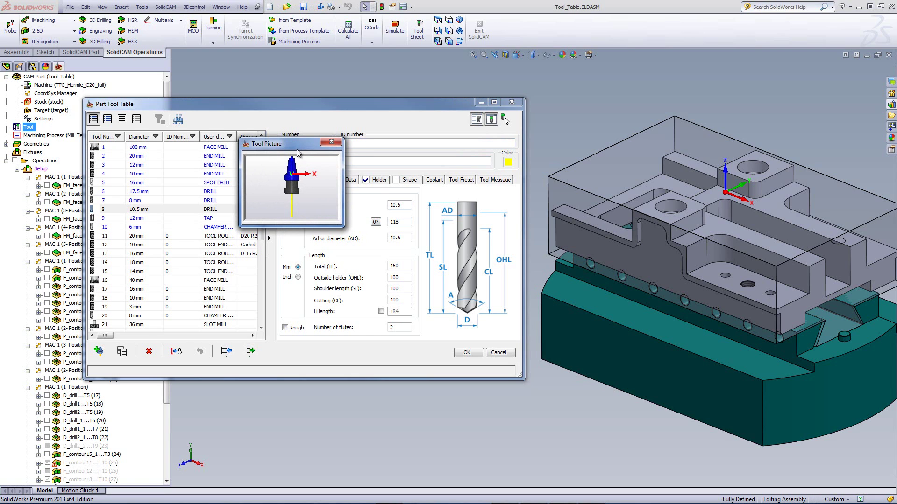
pyautogui.moveTo(299, 147); pyautogui.dragTo(350, 154)
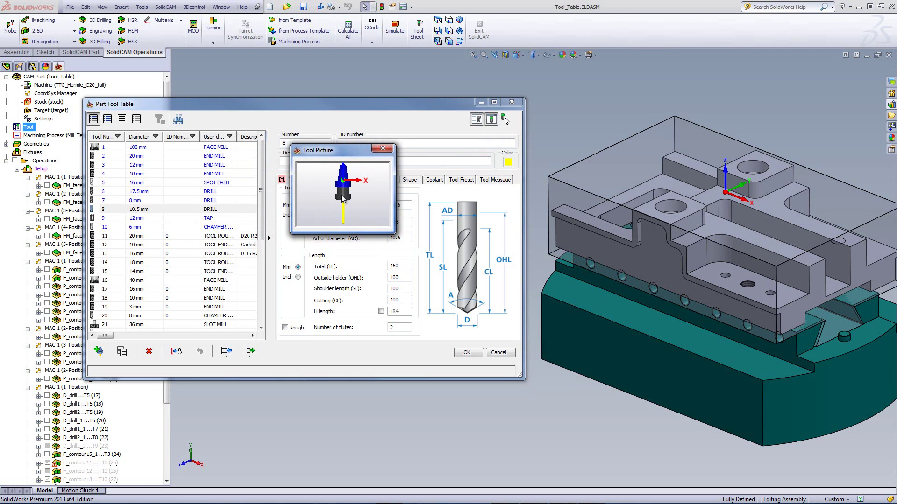
pyautogui.scroll(5, 346, 201)
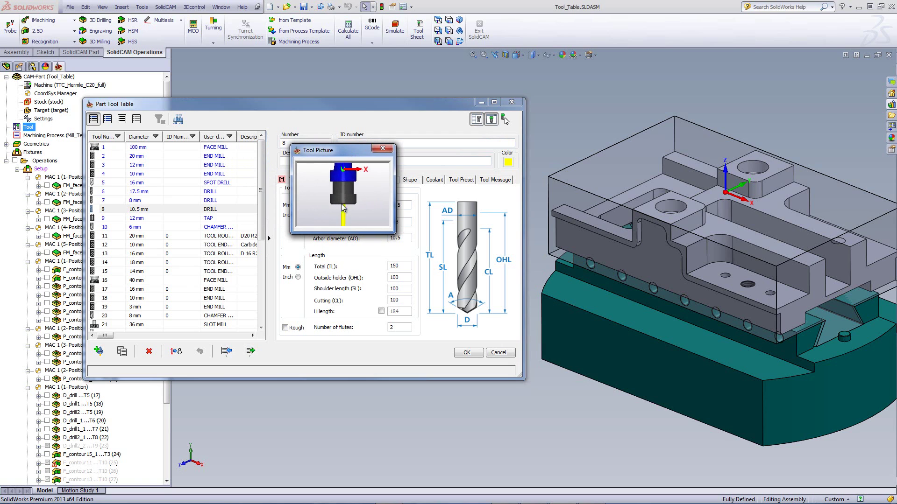
pyautogui.scroll(-5, 342, 206)
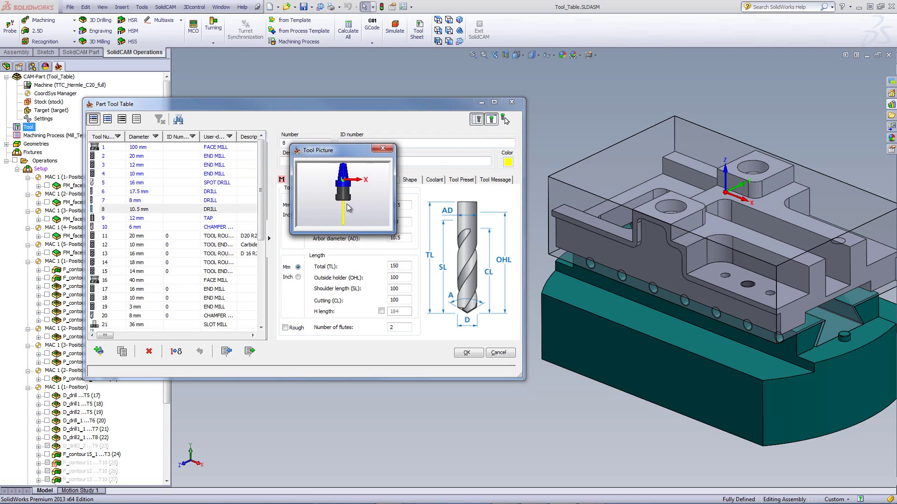
pyautogui.moveTo(353, 206); pyautogui.dragTo(372, 178)
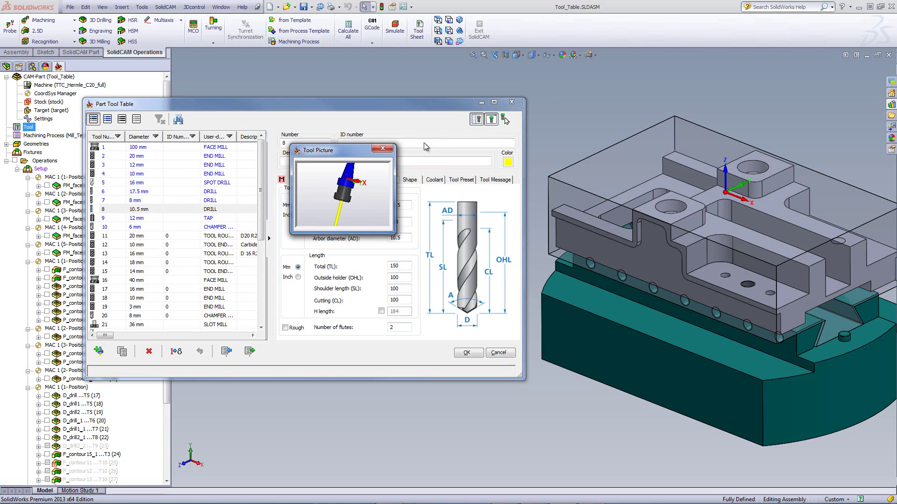
# Step: Close the tool preview, check the 10.5 mm drill against the part with Visual Tool Check, then hide it
pyautogui.click(490, 120)
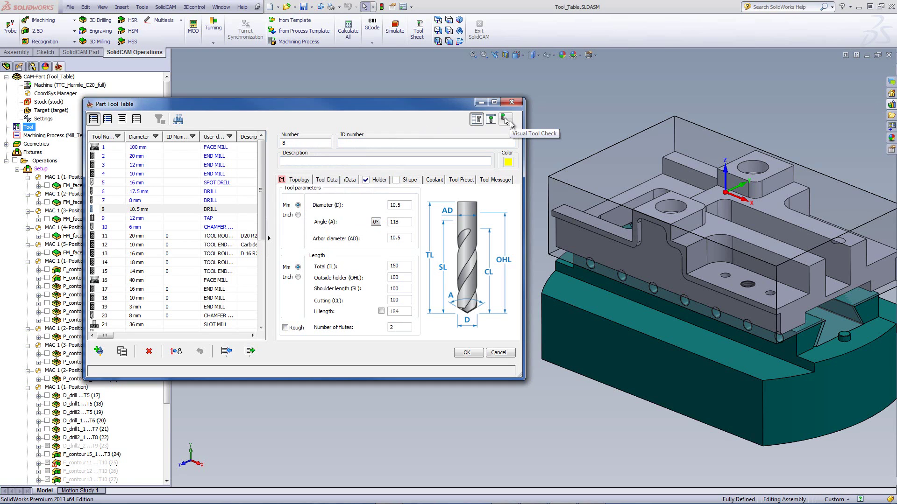
pyautogui.click(505, 120)
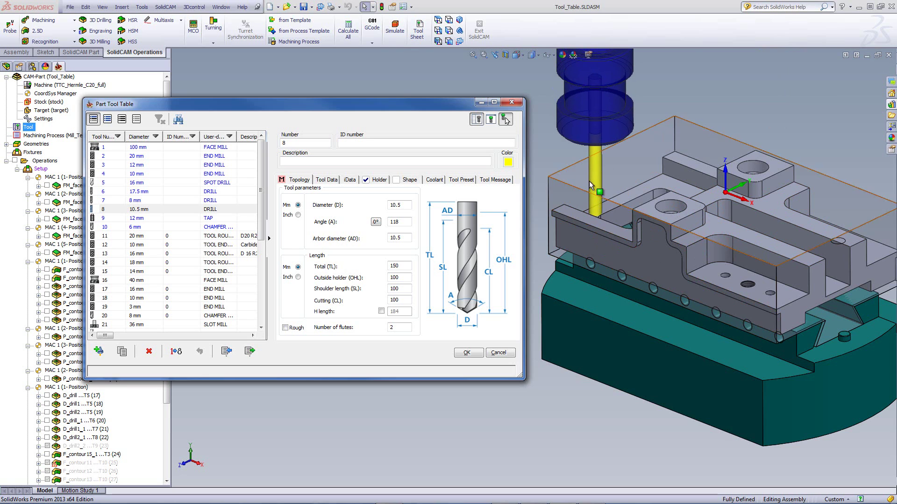
pyautogui.moveTo(590, 181); pyautogui.dragTo(814, 167, button='middle')
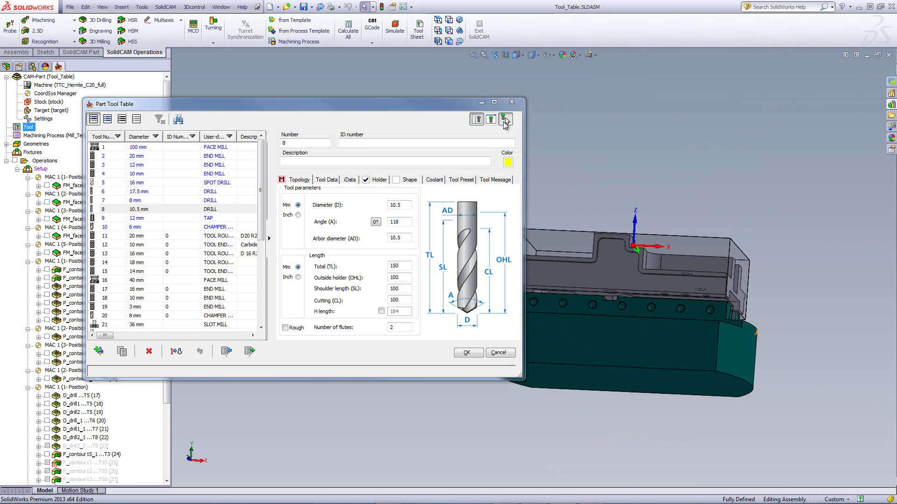
pyautogui.click(505, 122)
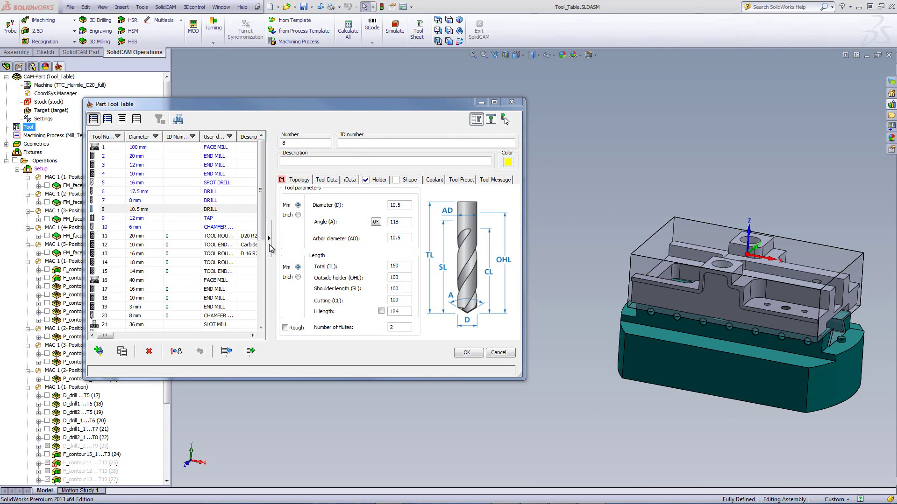
pyautogui.click(270, 245)
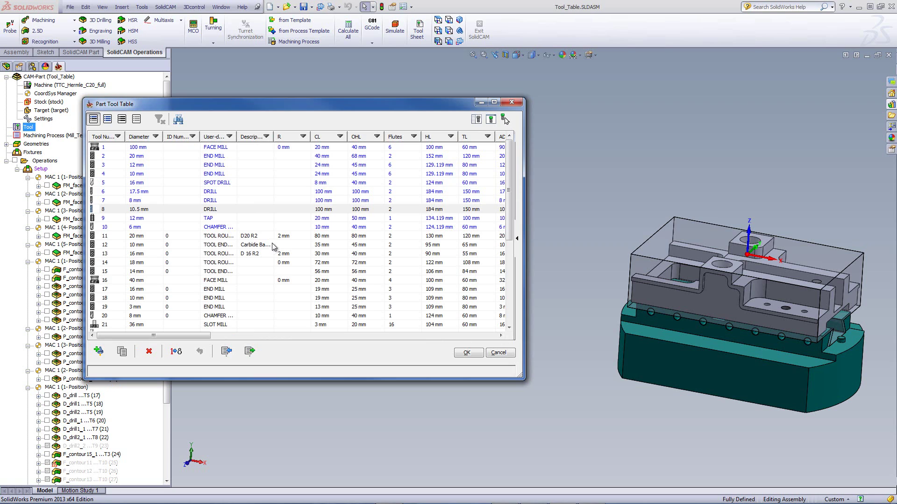
pyautogui.click(476, 120)
pyautogui.click(270, 241)
pyautogui.click(517, 241)
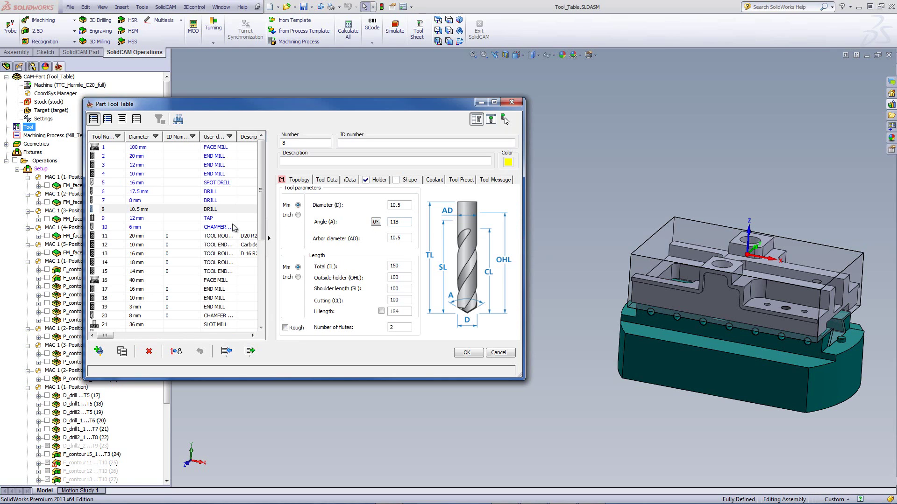
pyautogui.click(104, 355)
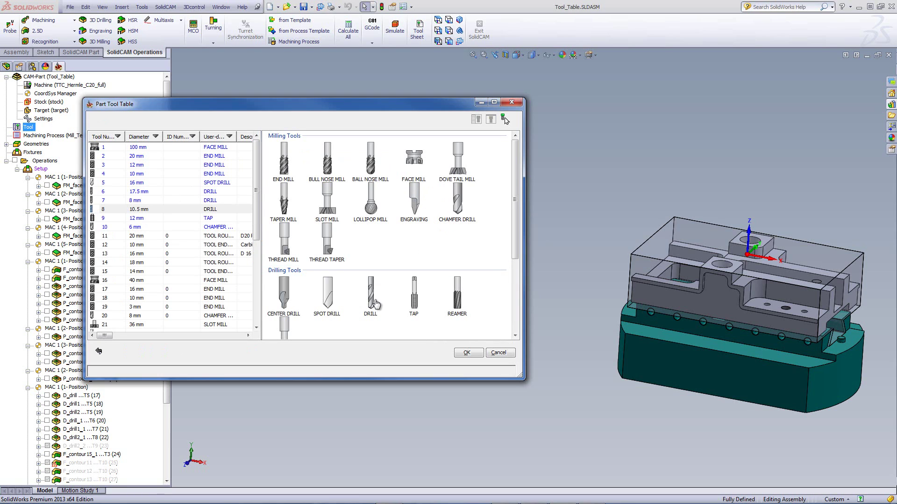
pyautogui.click(99, 353)
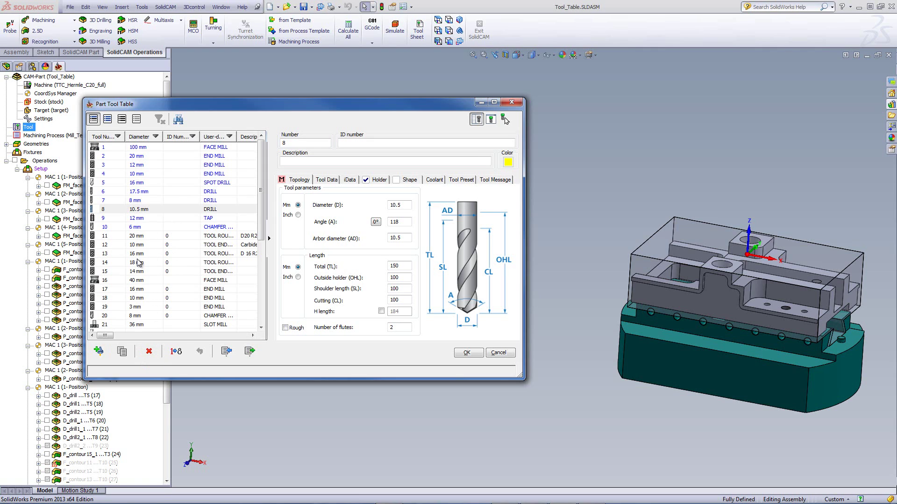
# Step: Review chamfer tool 10 and tap tool 9, then request deletion of tool 21, the 36 mm slot mill
pyautogui.click(136, 227)
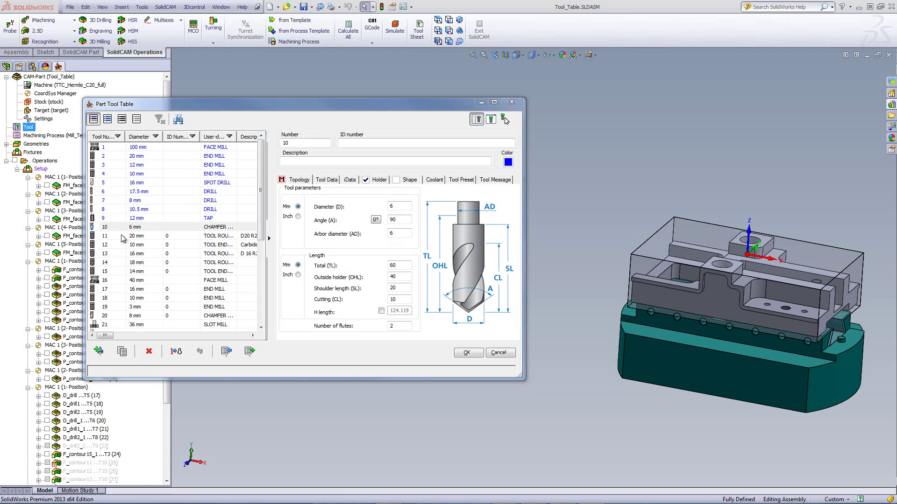
pyautogui.click(131, 221)
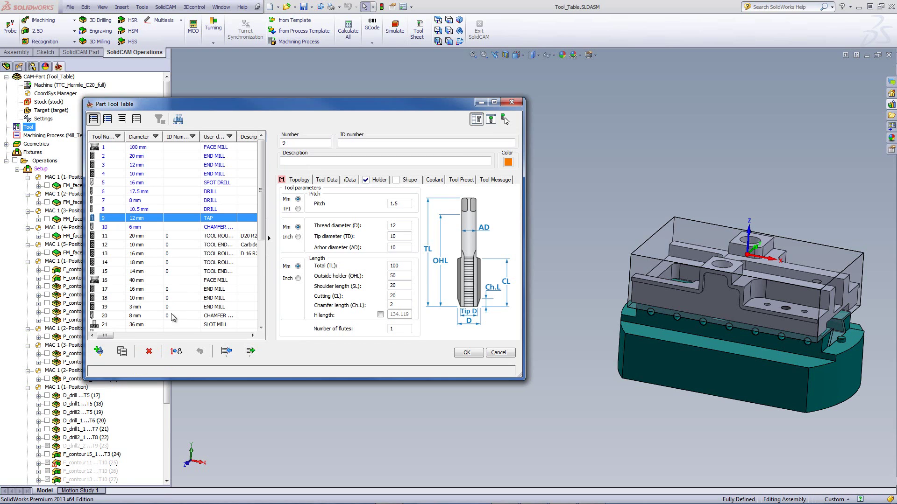
pyautogui.click(139, 324)
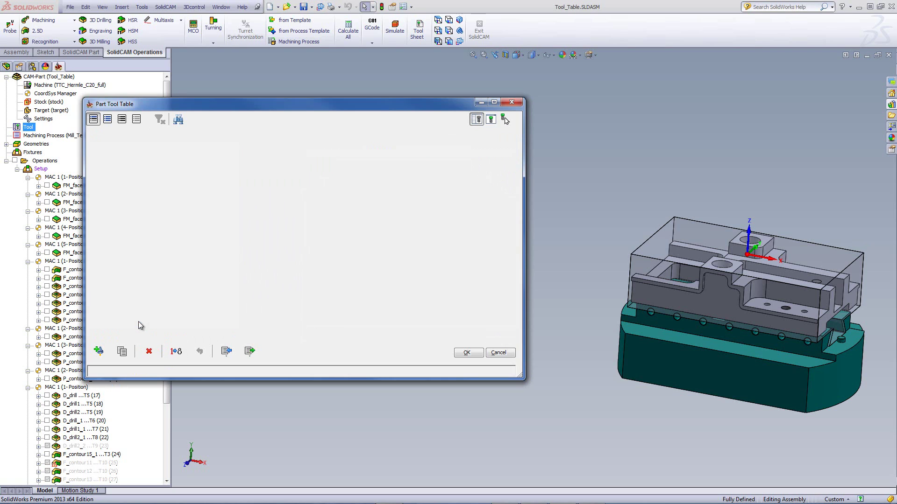
pyautogui.click(152, 356)
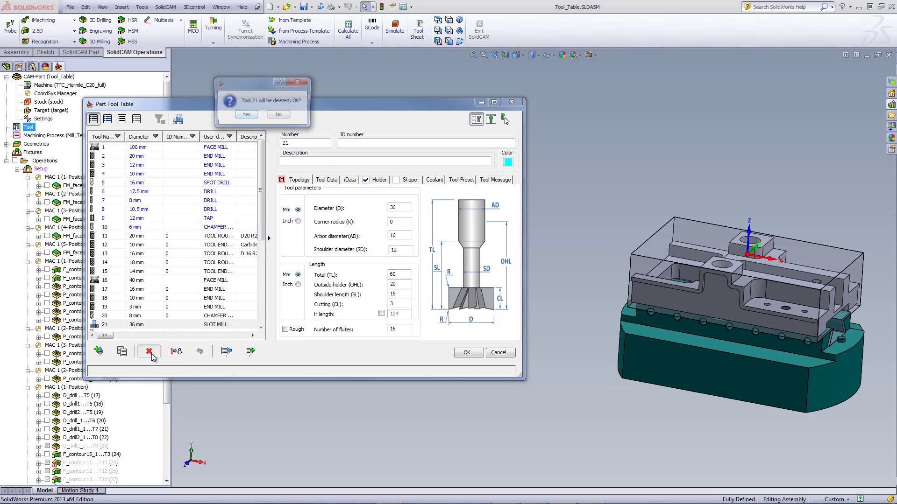
# Step: Confirm deleting tool 21, renumber tools starting at 10, then undo back to 1–22
pyautogui.click(247, 117)
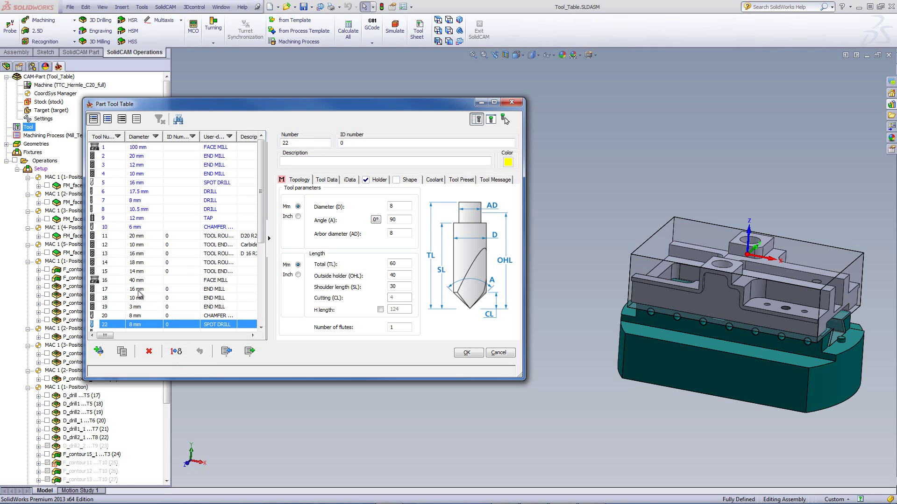
pyautogui.click(177, 352)
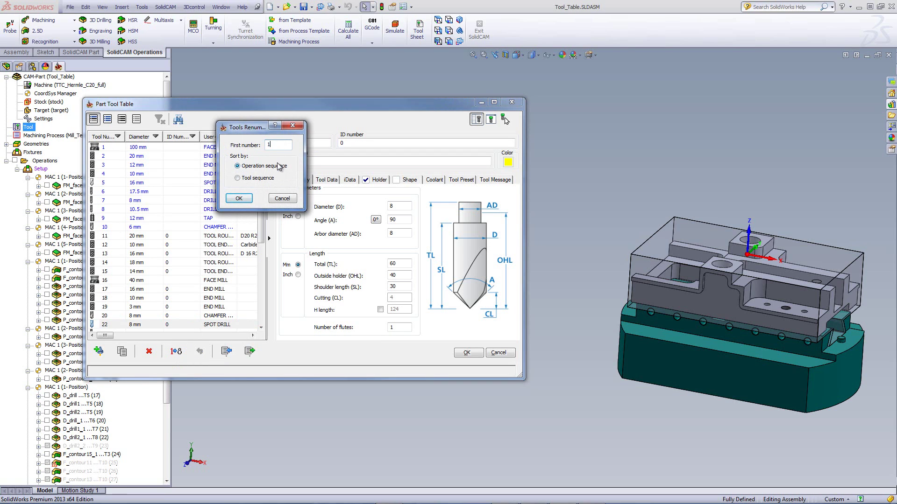
pyautogui.write('0')
pyautogui.click(238, 199)
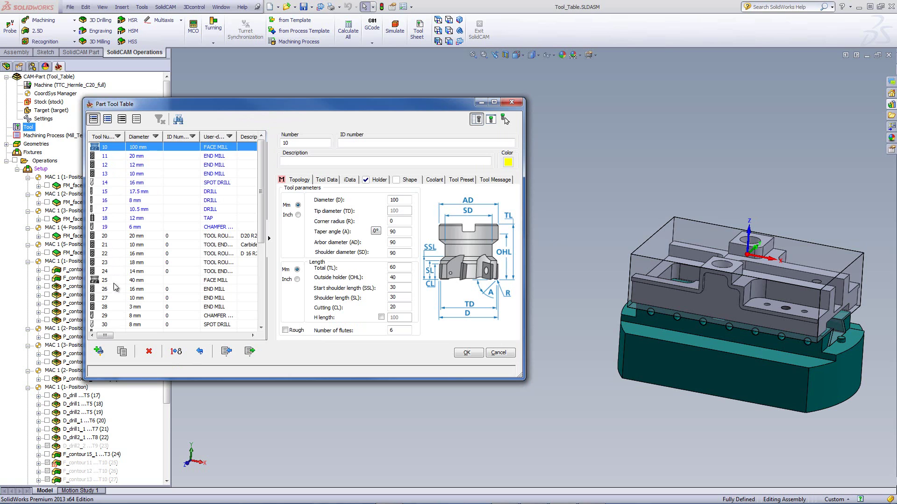
pyautogui.click(200, 352)
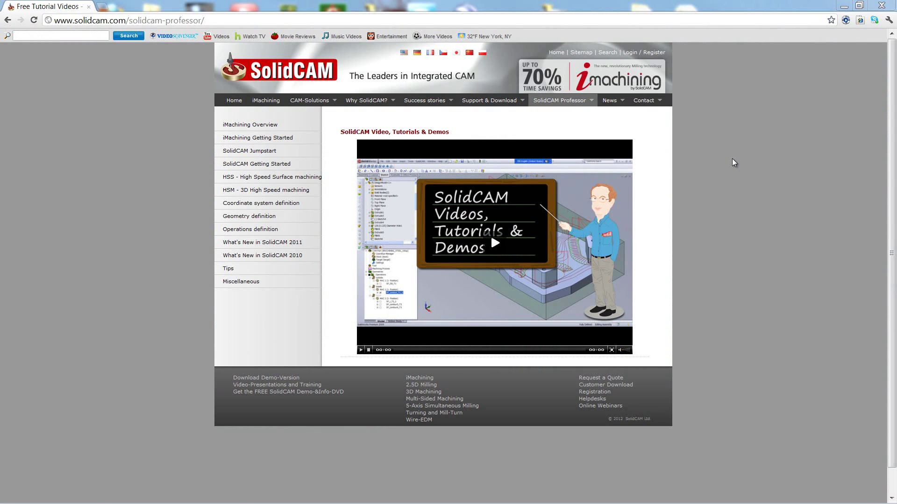
# Step: Show the SolidCAM Professor submenu on the solidcam.com Video, Tutorials & Demos page
pyautogui.moveTo(570, 107)
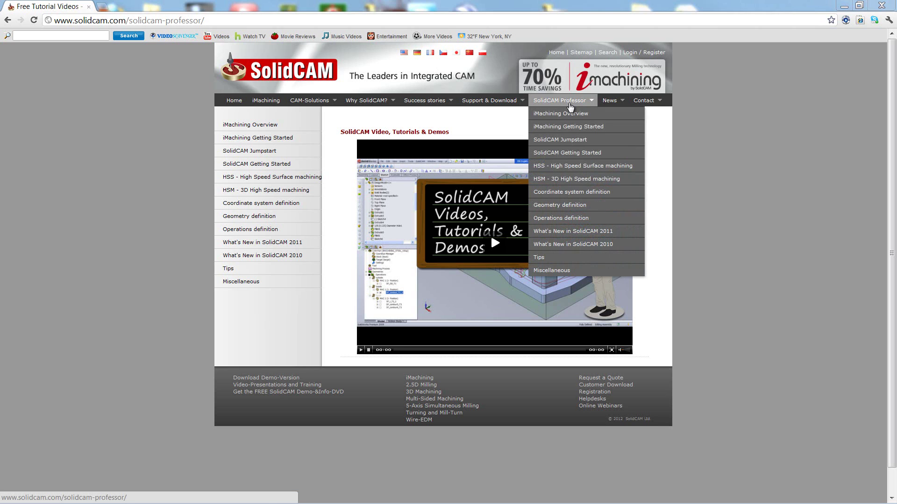